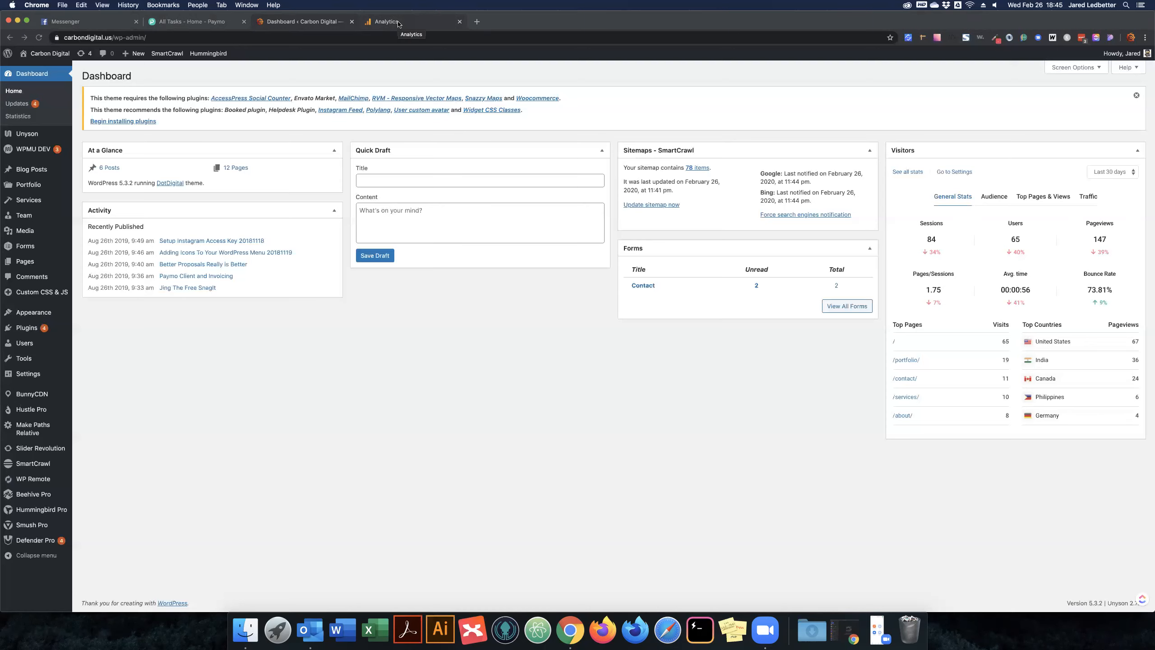
# Switch to Google Analytics and open the filter list of the All Web Site Data view in the admin settings
pyautogui.click(398, 24)
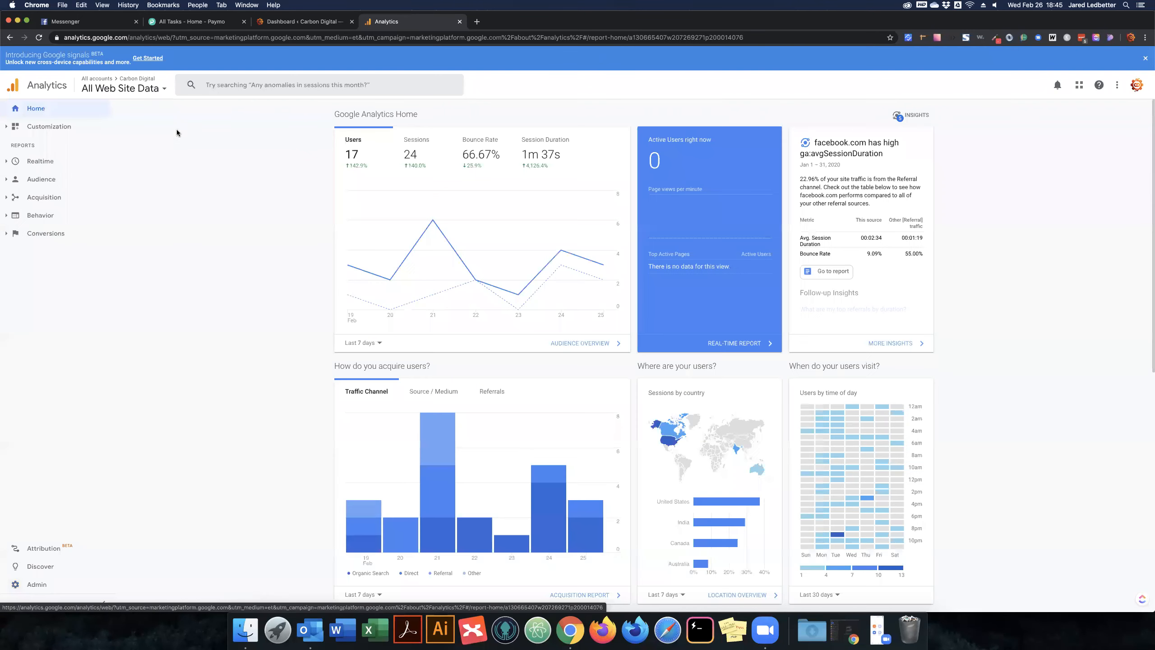
pyautogui.click(39, 584)
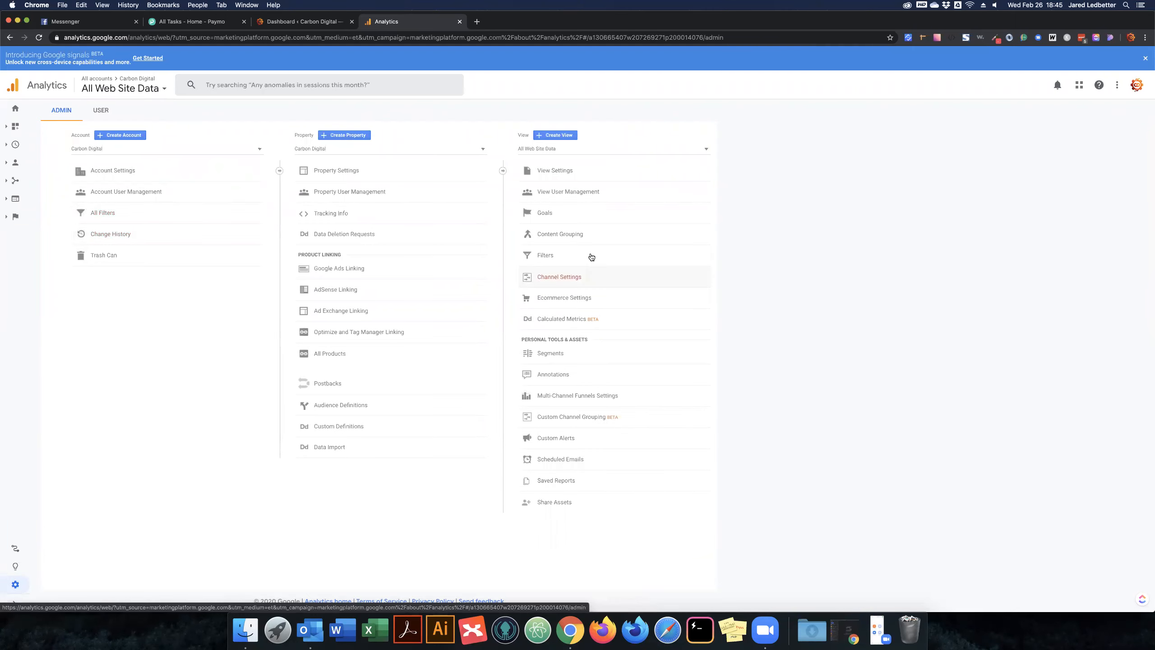
pyautogui.click(555, 152)
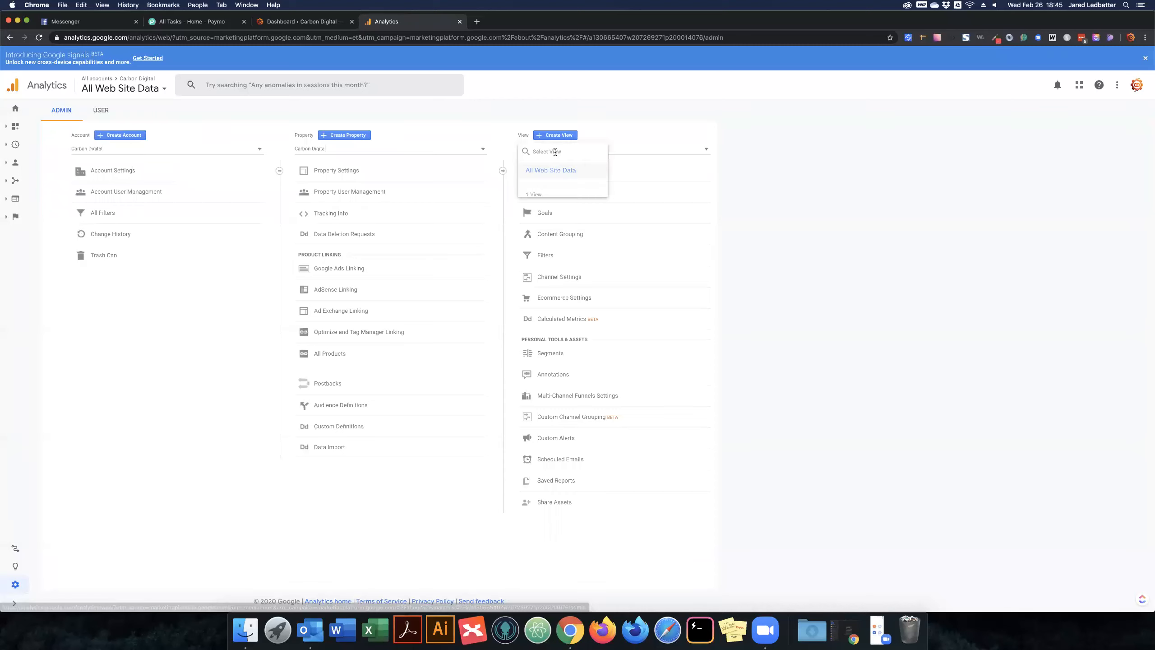
pyautogui.click(586, 218)
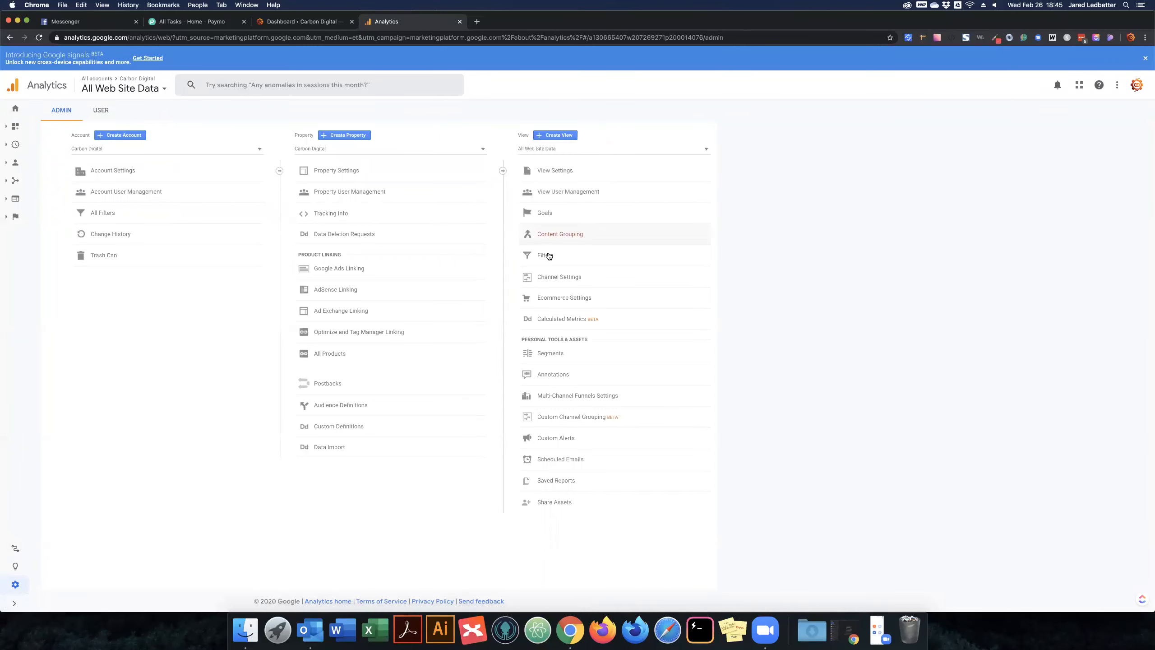
pyautogui.click(549, 255)
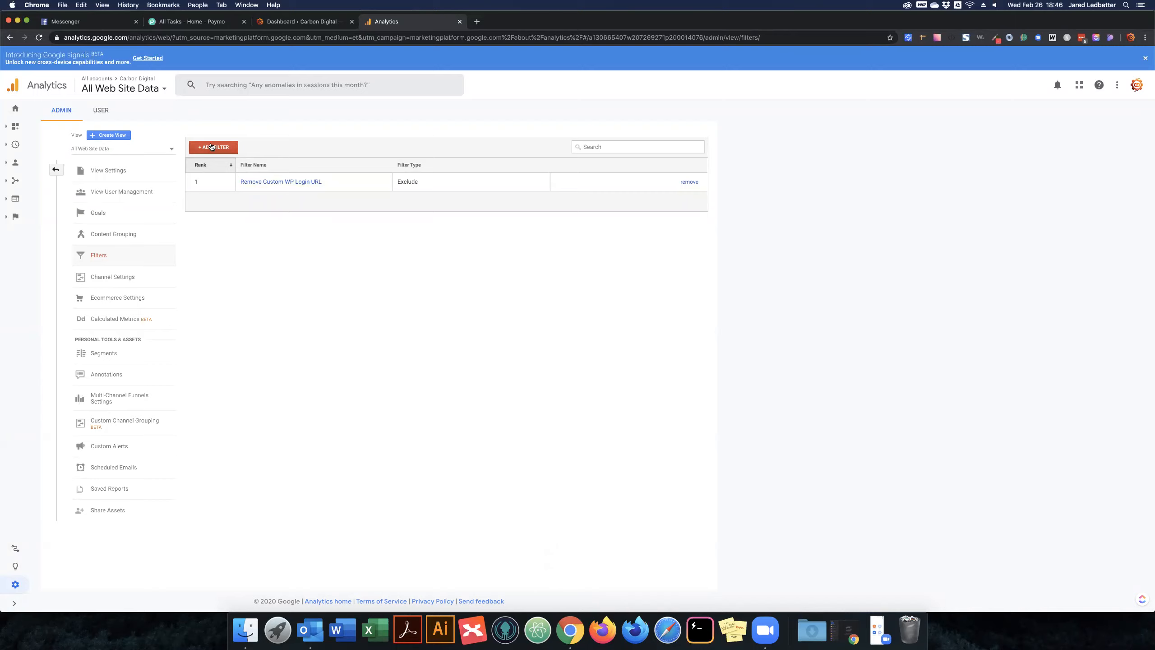
# Search Google for "what is my ip" in a new browser tab and copy the public IP address
pyautogui.click(477, 22)
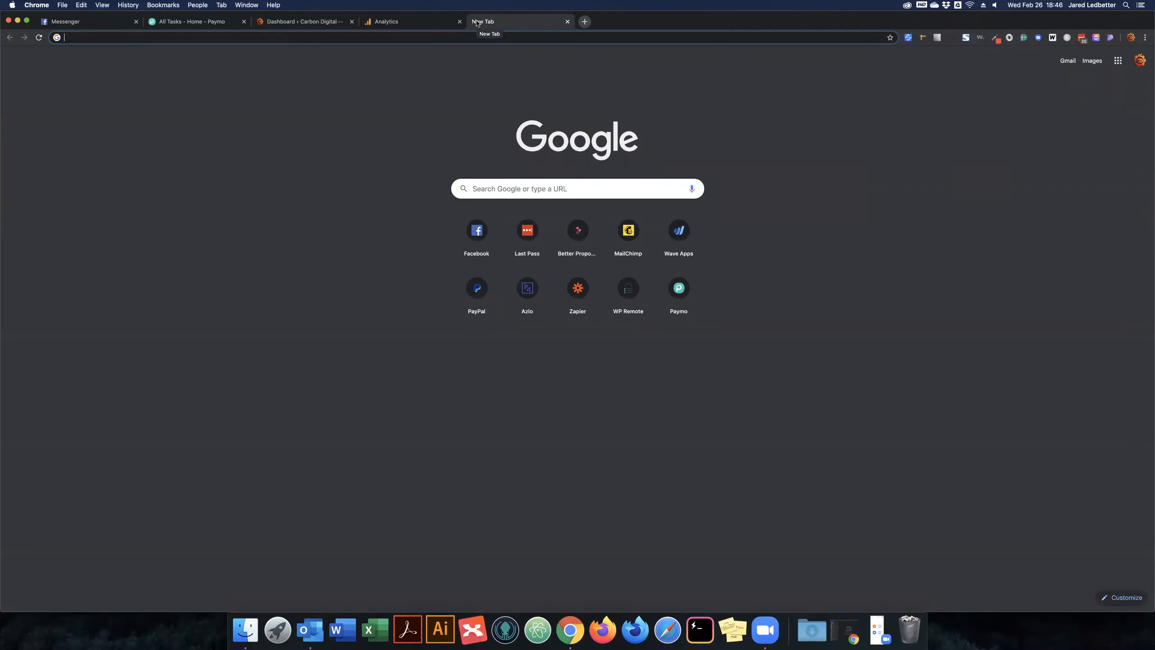
pyautogui.write('what is ')
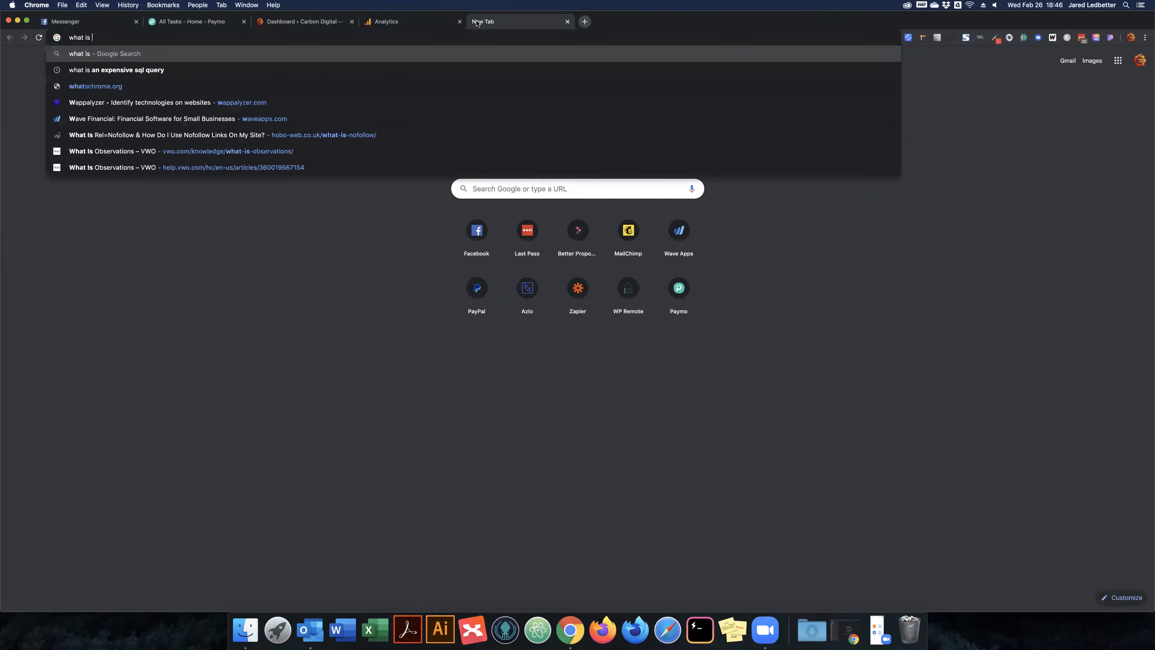
pyautogui.write('my ip')
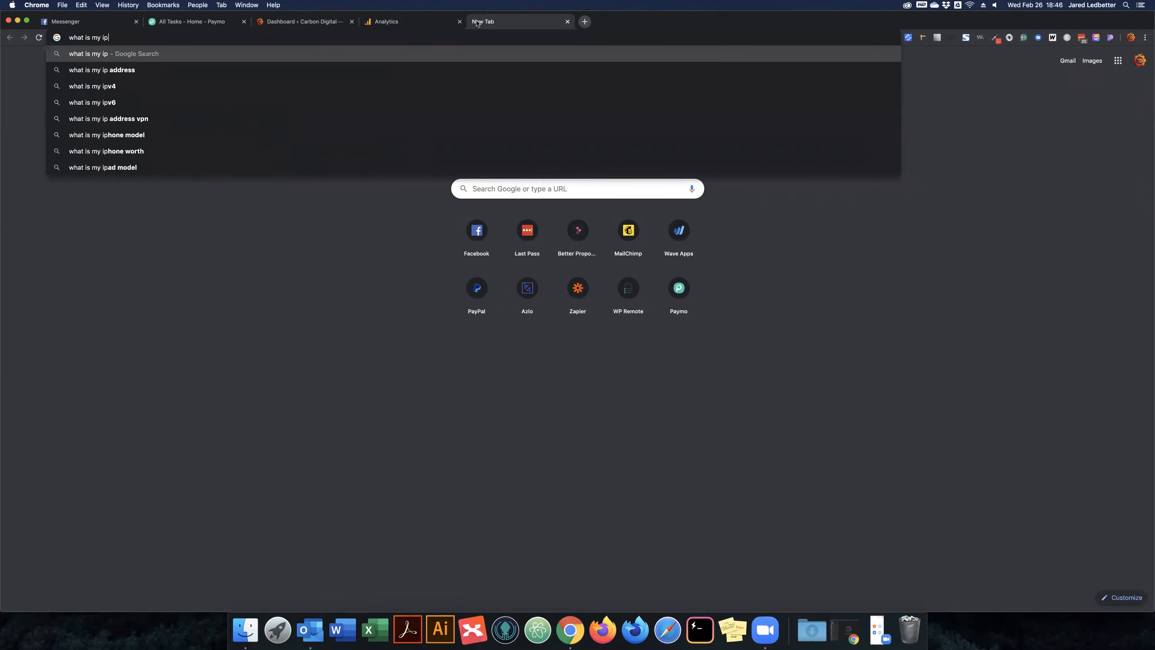
pyautogui.press('Return')
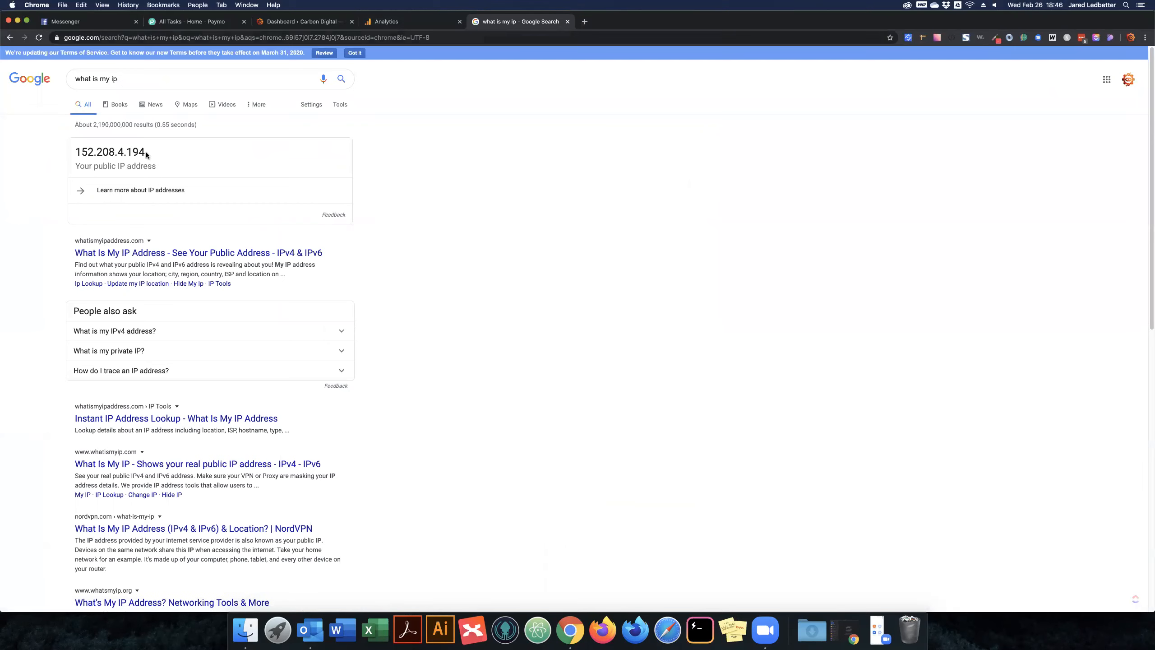
pyautogui.moveTo(147, 152); pyautogui.dragTo(73, 154)
pyautogui.press('super+c')
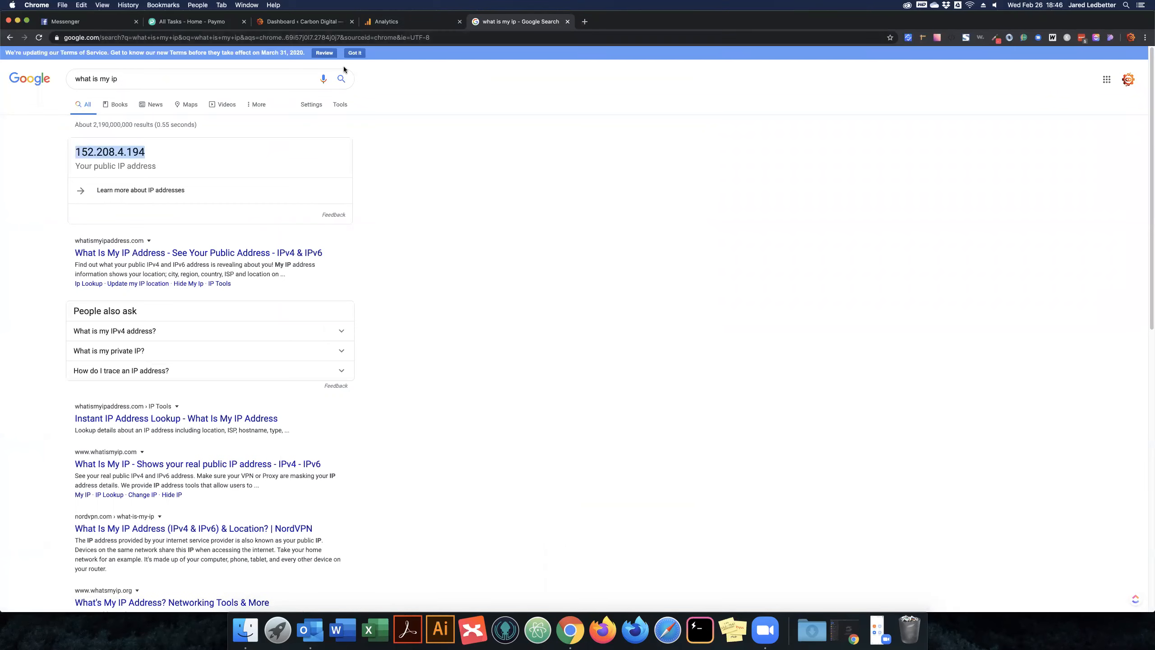
# Return to Analytics and add a new view filter, naming it for the removal of the site owner's own traffic
pyautogui.click(386, 21)
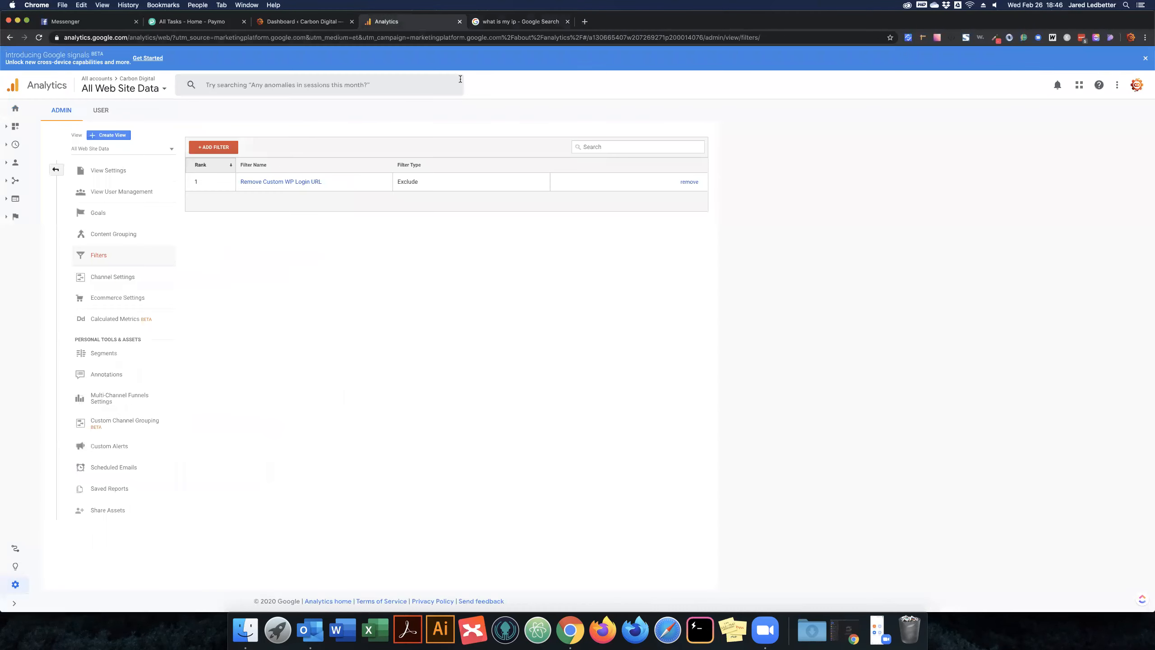
pyautogui.click(213, 147)
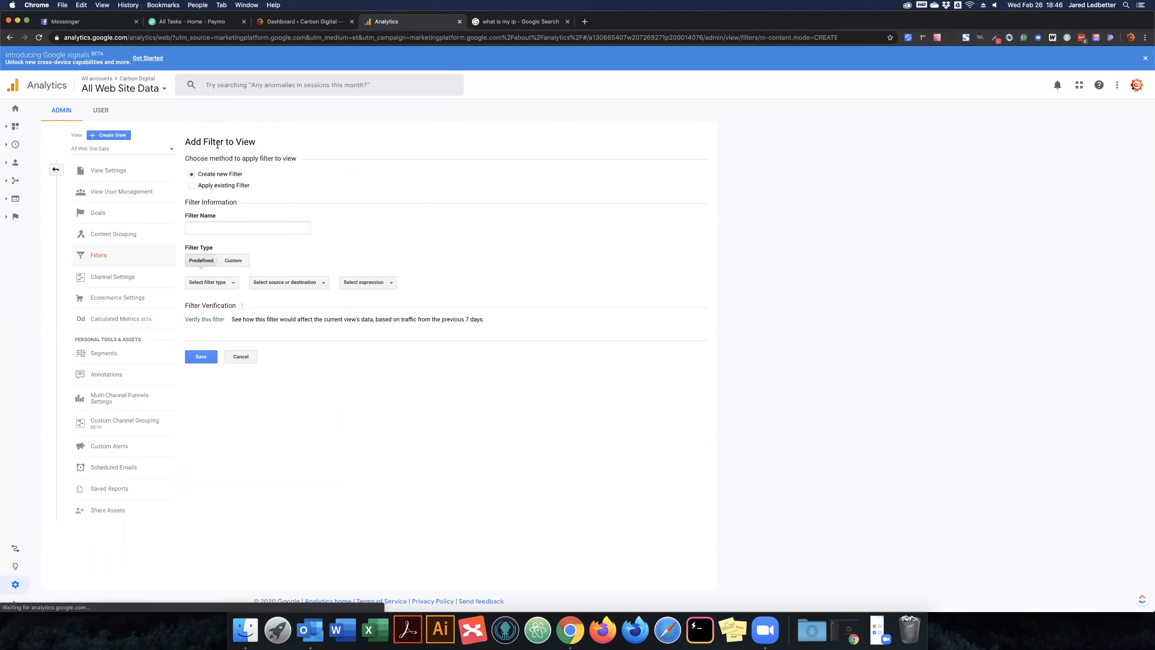
pyautogui.click(263, 231)
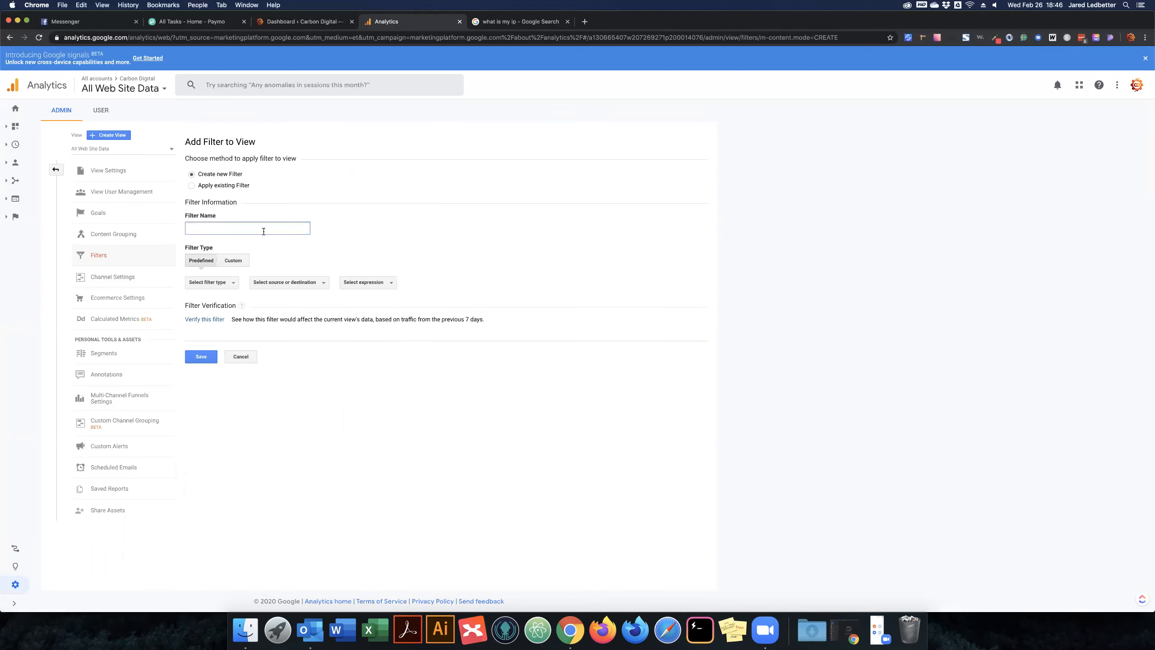
pyautogui.write("Remove Jared's Traffic")
# Set the filter to exclude traffic from the IP addresses that are equal to the copied public IP, and save it
pyautogui.click(226, 285)
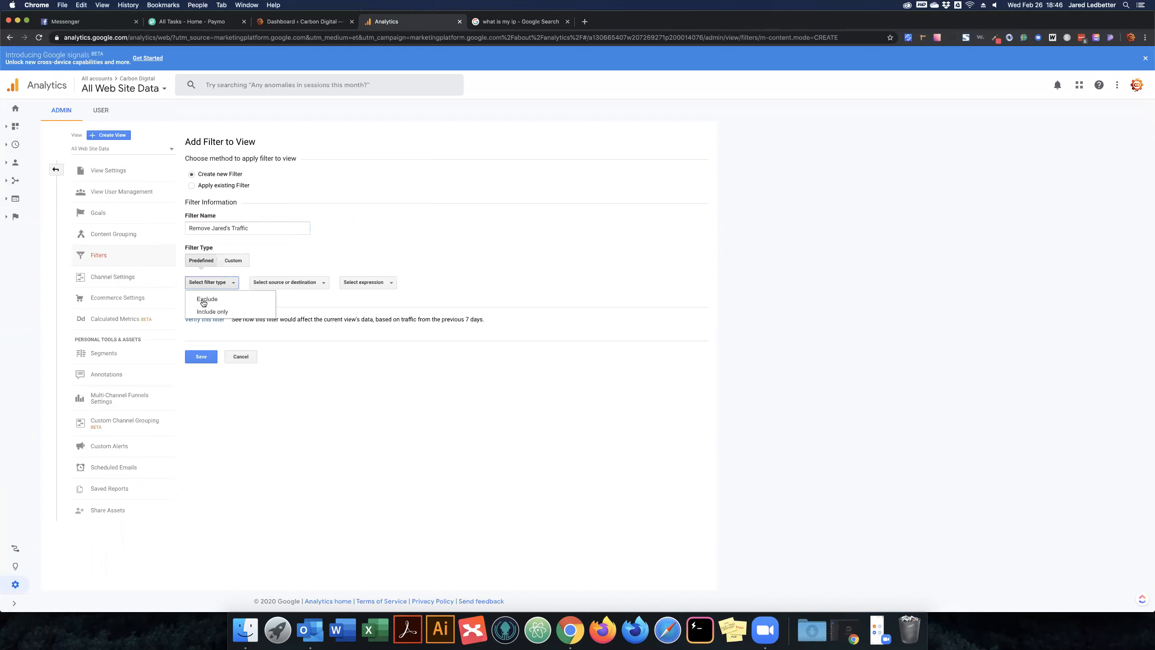
pyautogui.click(207, 300)
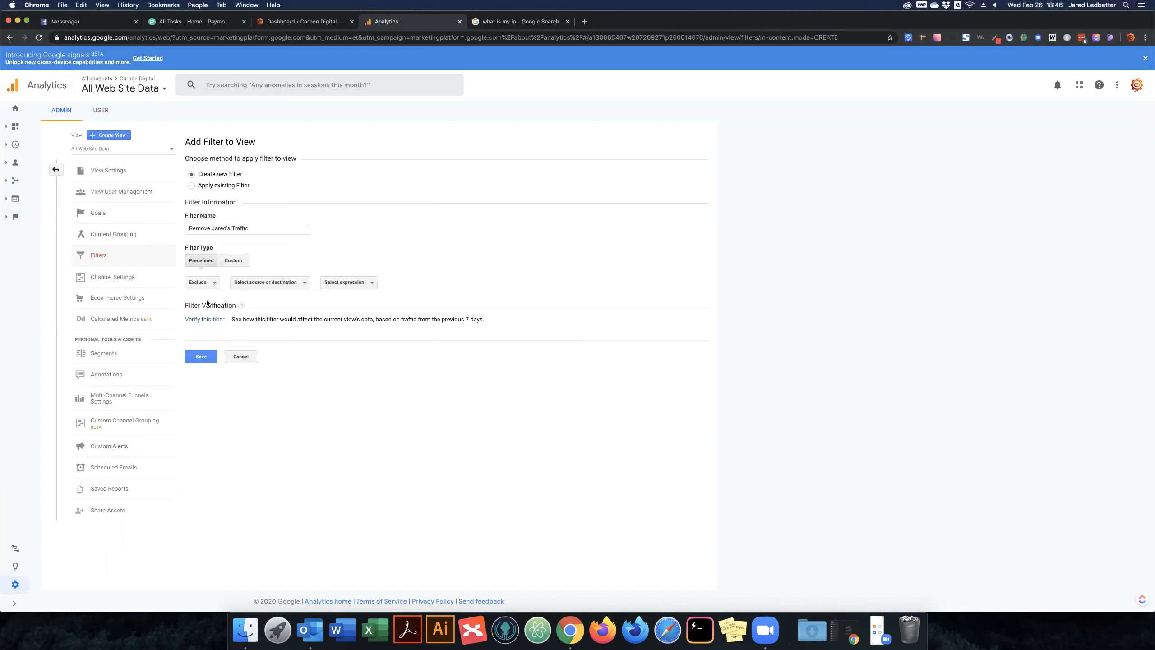
pyautogui.click(302, 283)
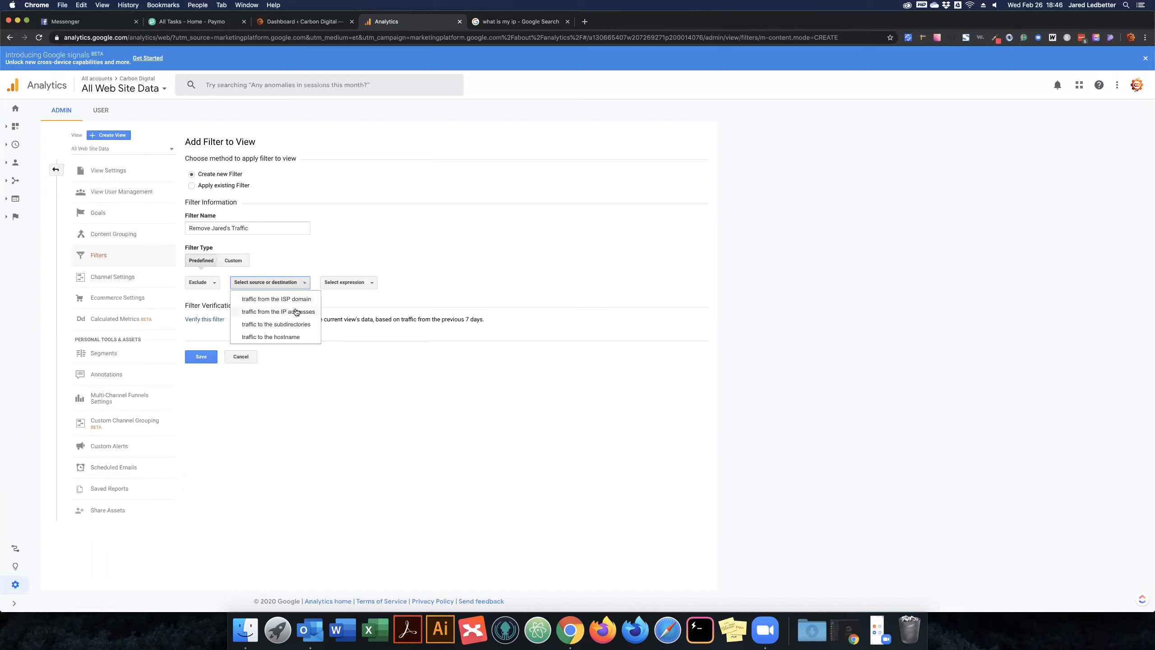
pyautogui.click(297, 312)
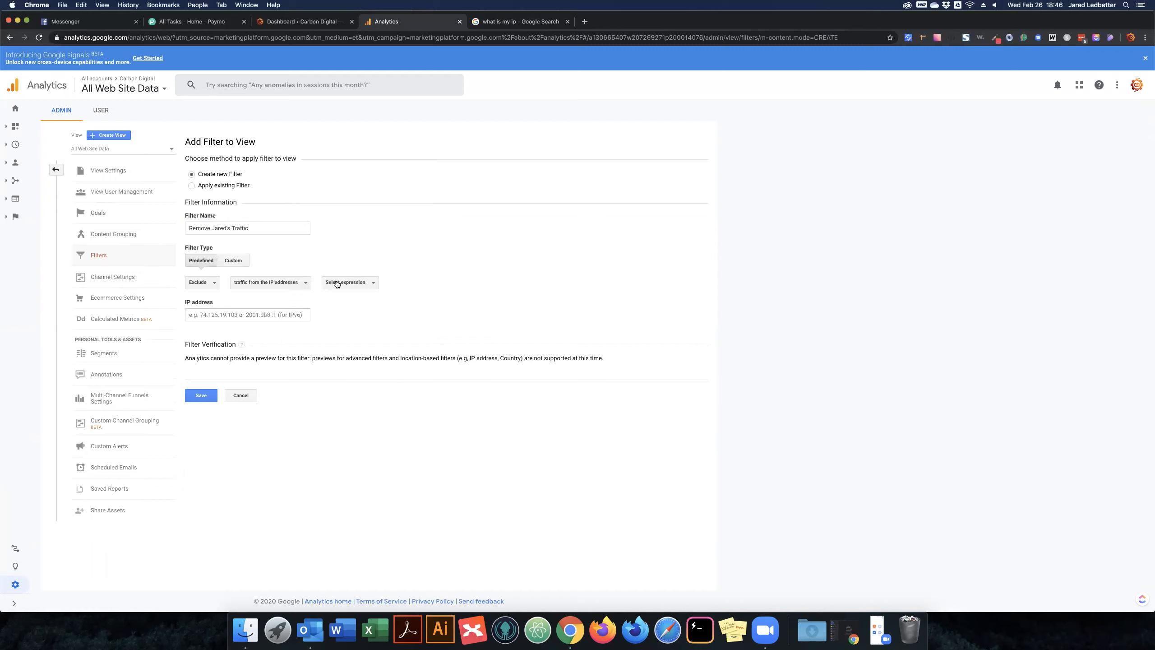
pyautogui.click(362, 282)
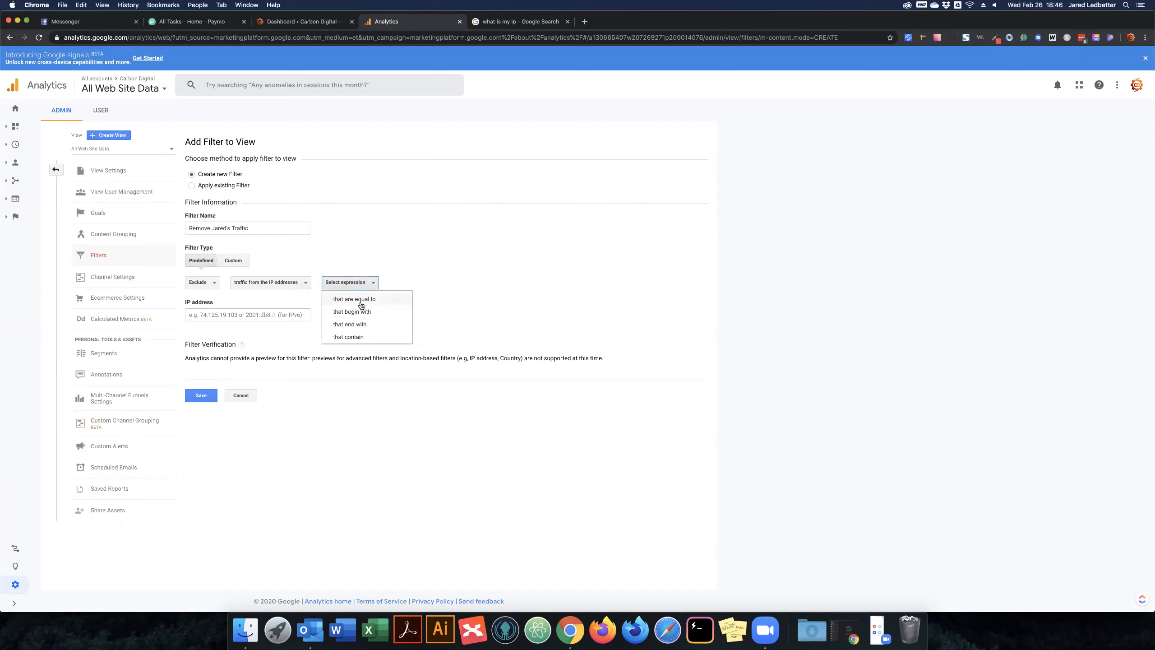
pyautogui.click(357, 299)
pyautogui.click(281, 314)
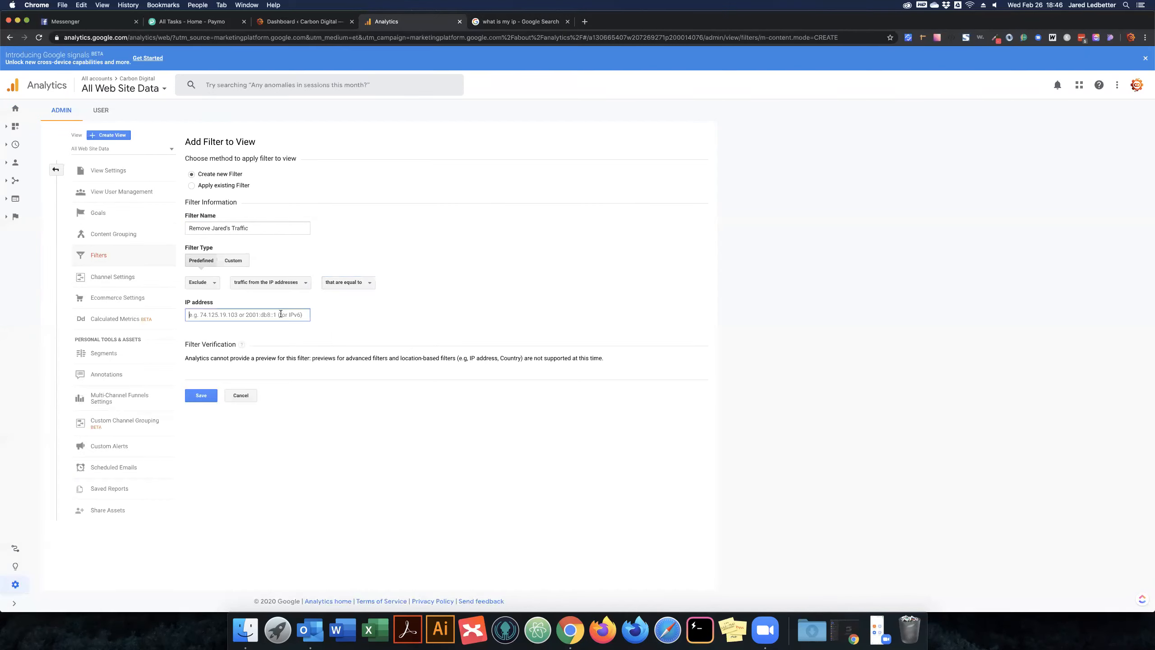
pyautogui.press('super+v')
pyautogui.press('Return')
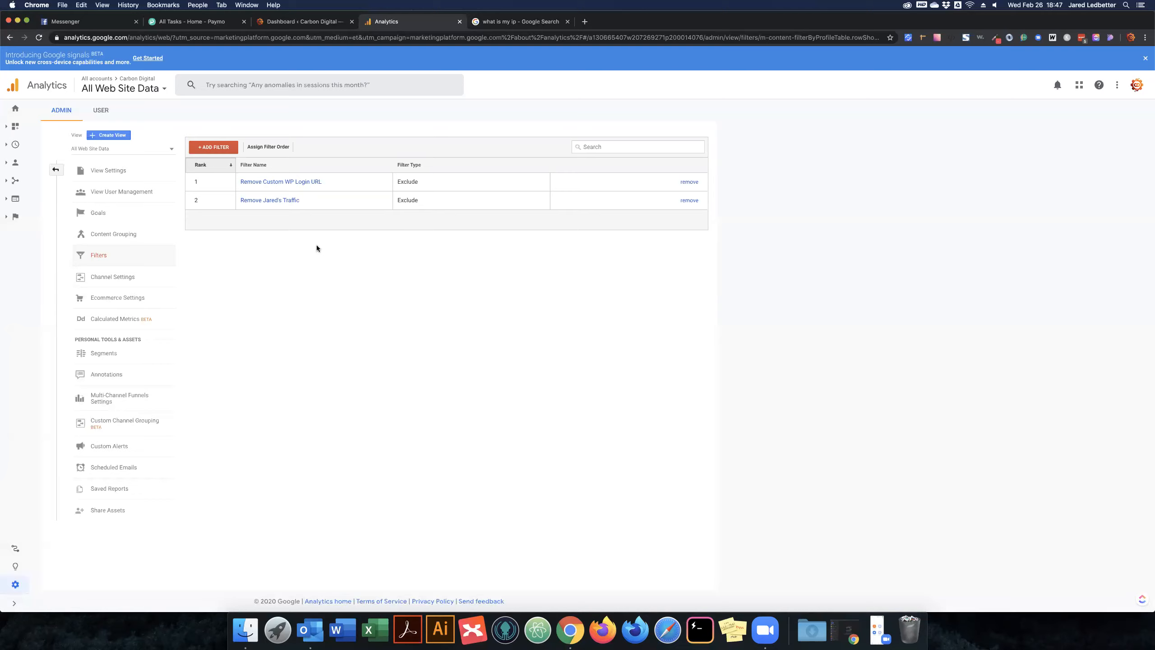
# Add another new filter to the view and name it "Remove Logged In Users"
pyautogui.click(207, 147)
pyautogui.click(214, 146)
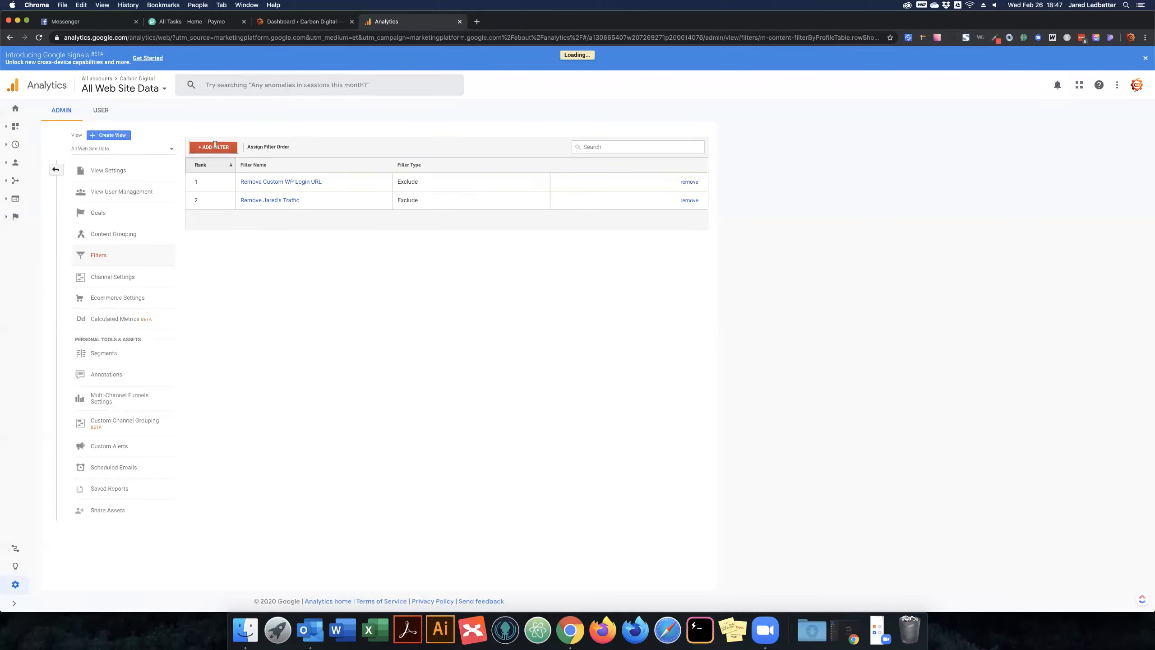
pyautogui.click(247, 231)
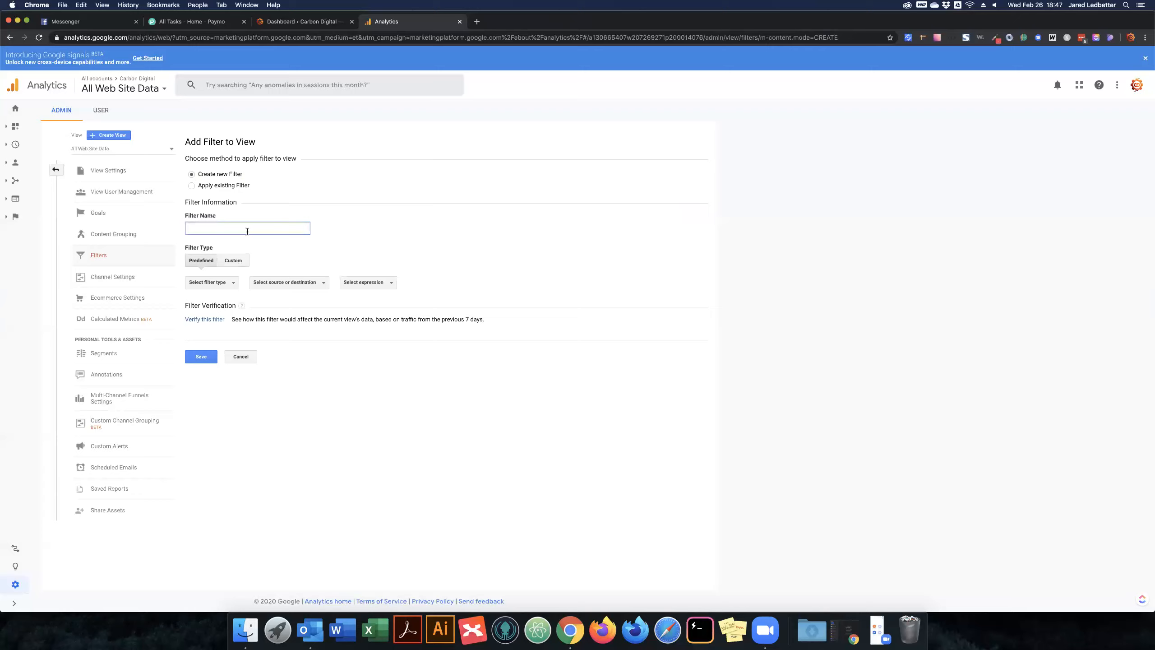
pyautogui.write('Remove Logged In Users')
# Set the predefined filter to exclude traffic to the subdirectories that contain a given path
pyautogui.moveTo(198, 282); pyautogui.dragTo(229, 282)
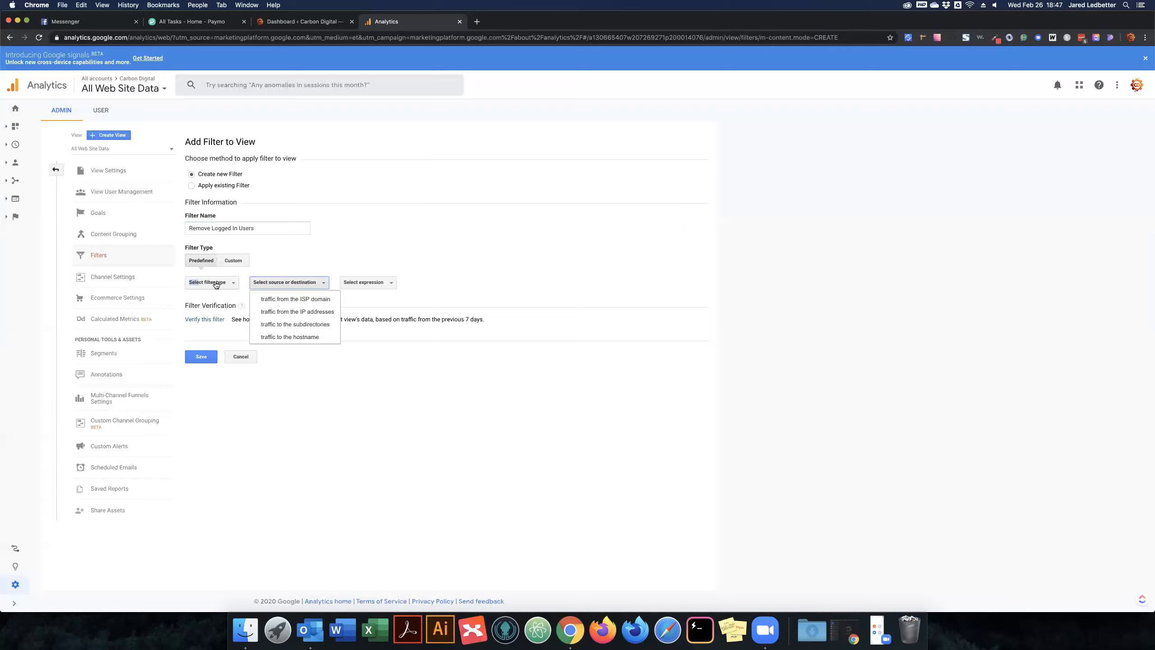
pyautogui.click(222, 283)
pyautogui.click(203, 300)
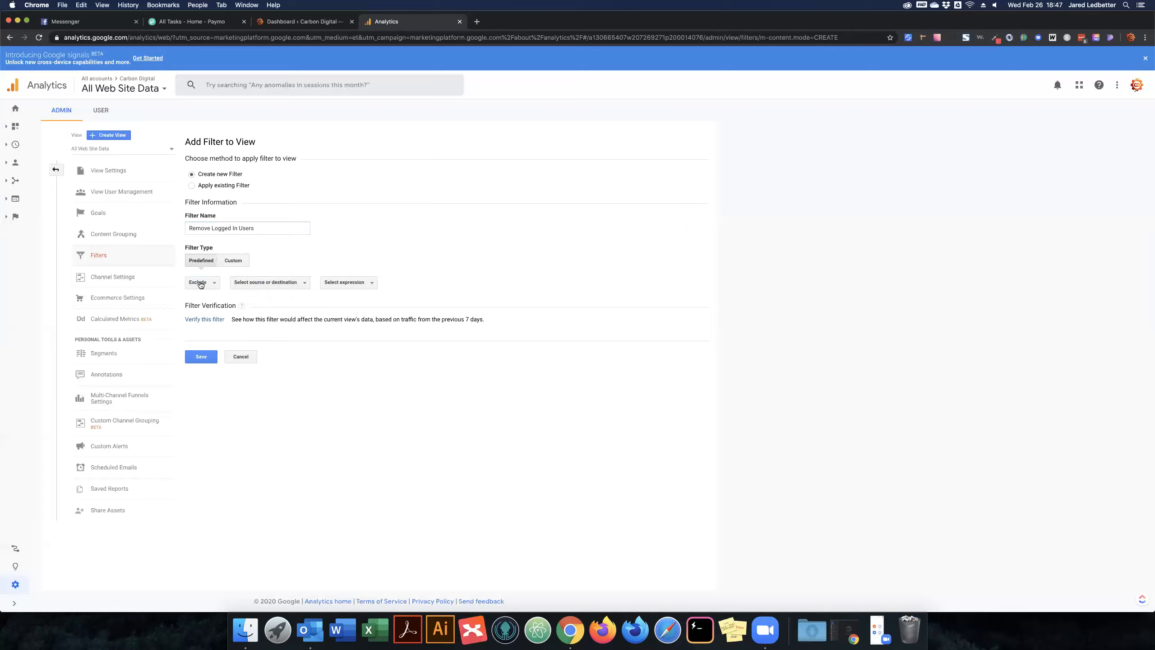
pyautogui.click(282, 282)
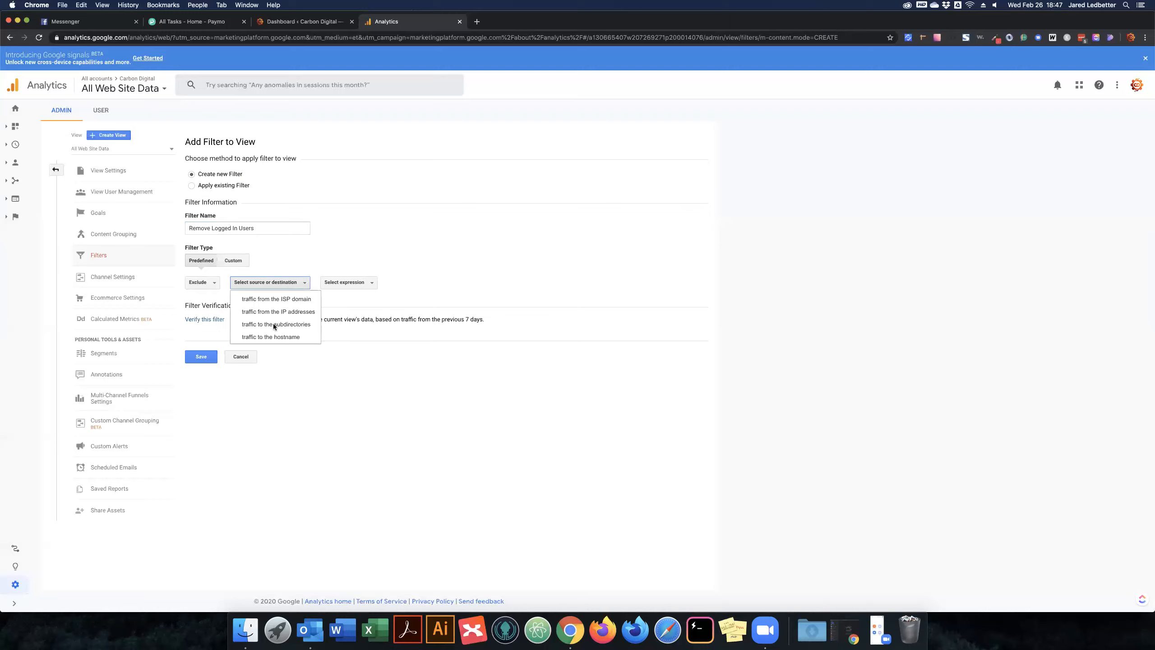
pyautogui.click(276, 325)
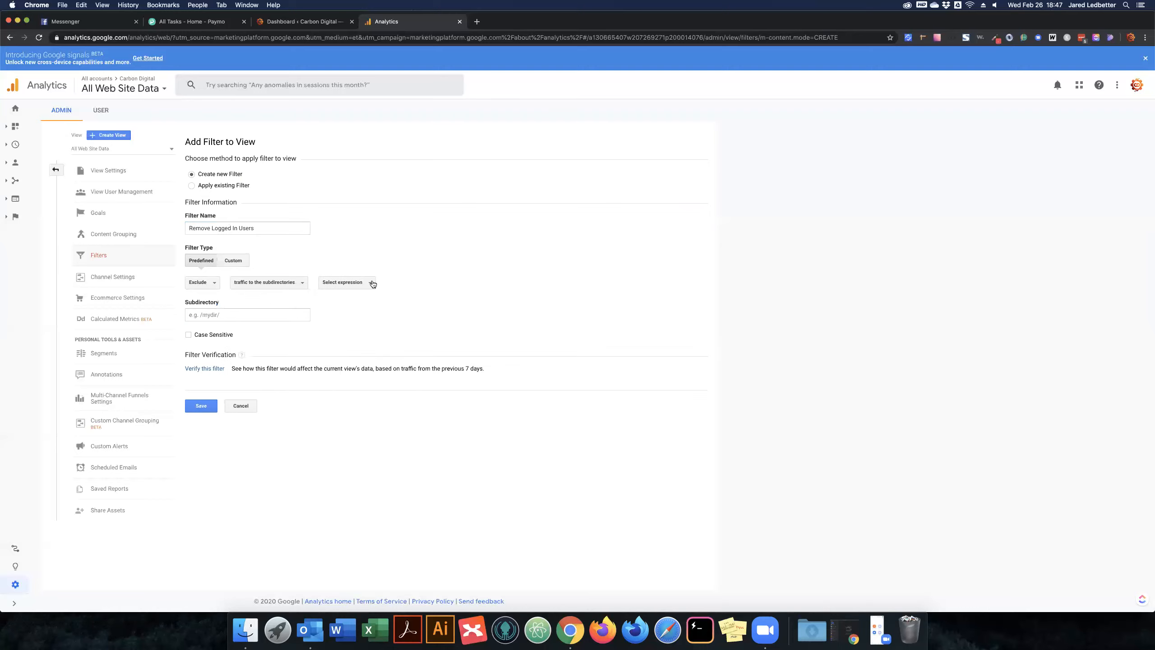
pyautogui.click(373, 284)
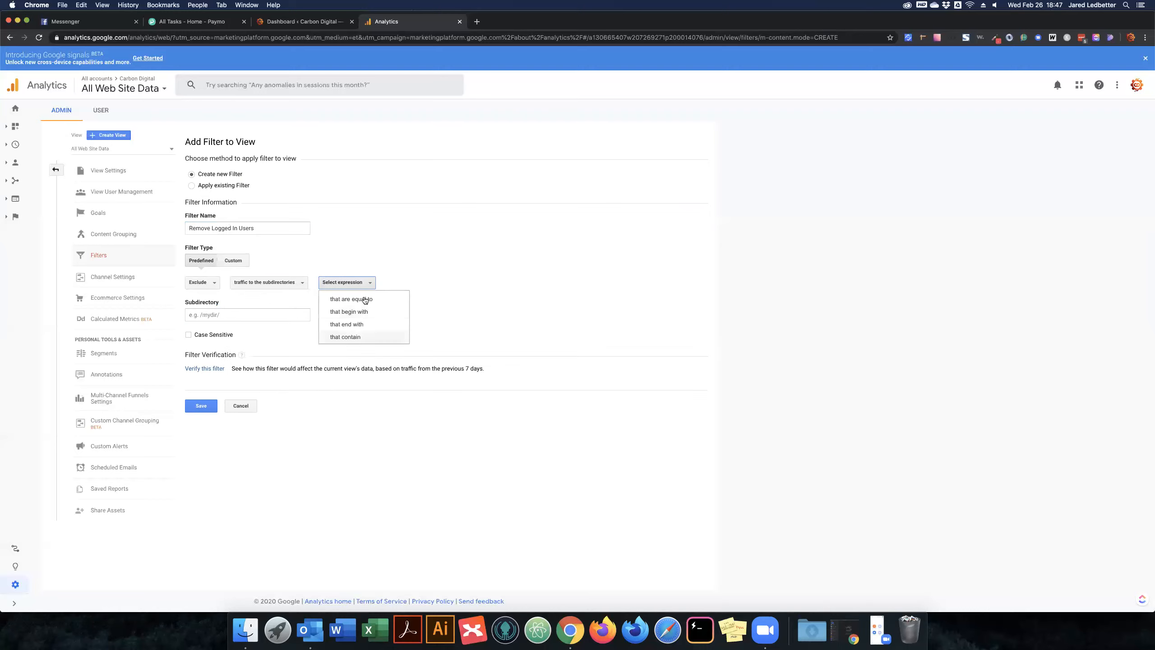
pyautogui.click(340, 336)
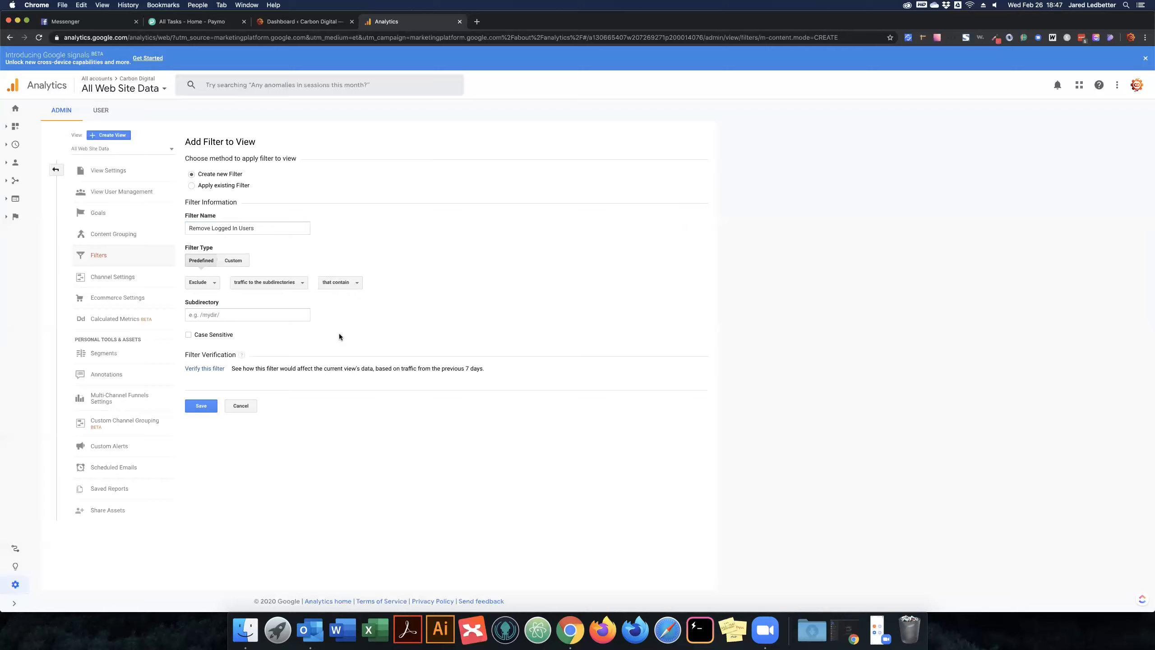
# Copy /wp-admin/ from the WordPress dashboard's address into the filter's subdirectory and save the filter
pyautogui.click(277, 313)
pyautogui.hotkey('ctrl', 'shift', 'Tab')
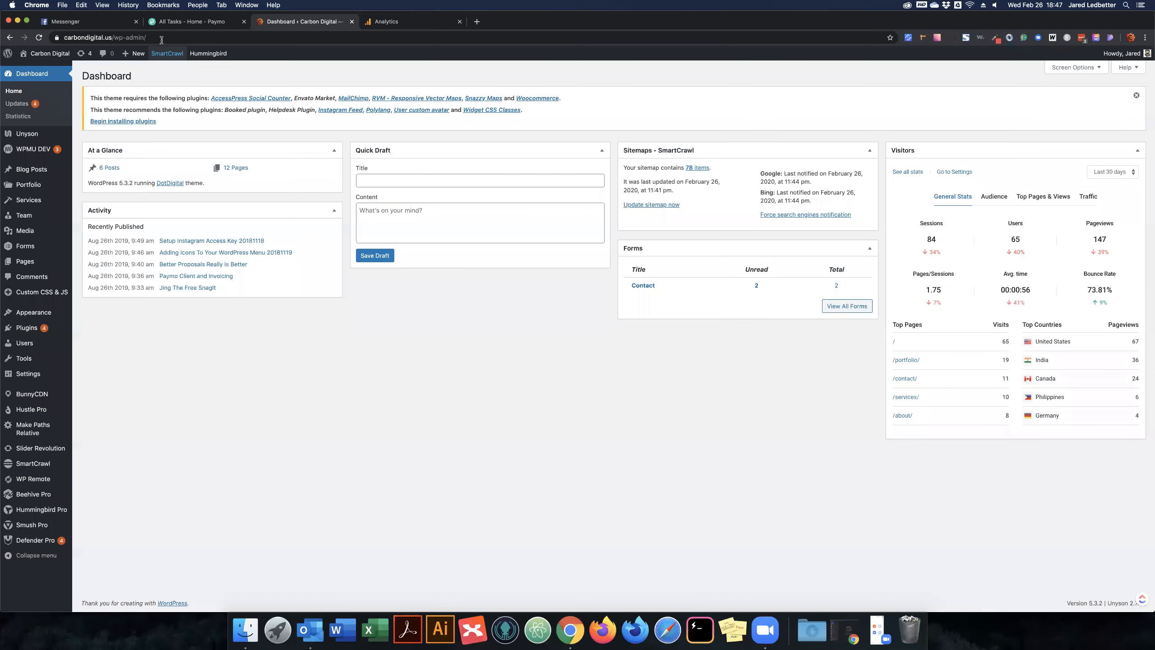
pyautogui.keyDown('shift'); pyautogui.click(113, 38); pyautogui.keyUp('shift')
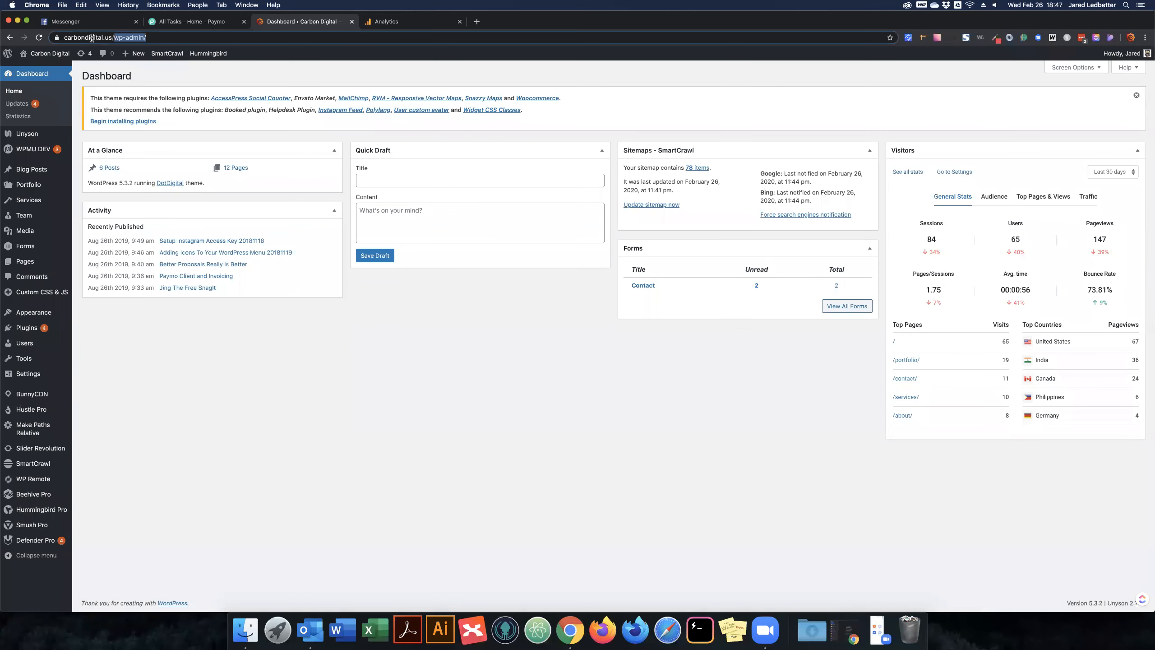
pyautogui.moveTo(114, 34); pyautogui.dragTo(111, 36)
pyautogui.press('super+c')
pyautogui.click(396, 21)
pyautogui.click(204, 318)
pyautogui.press('super+v')
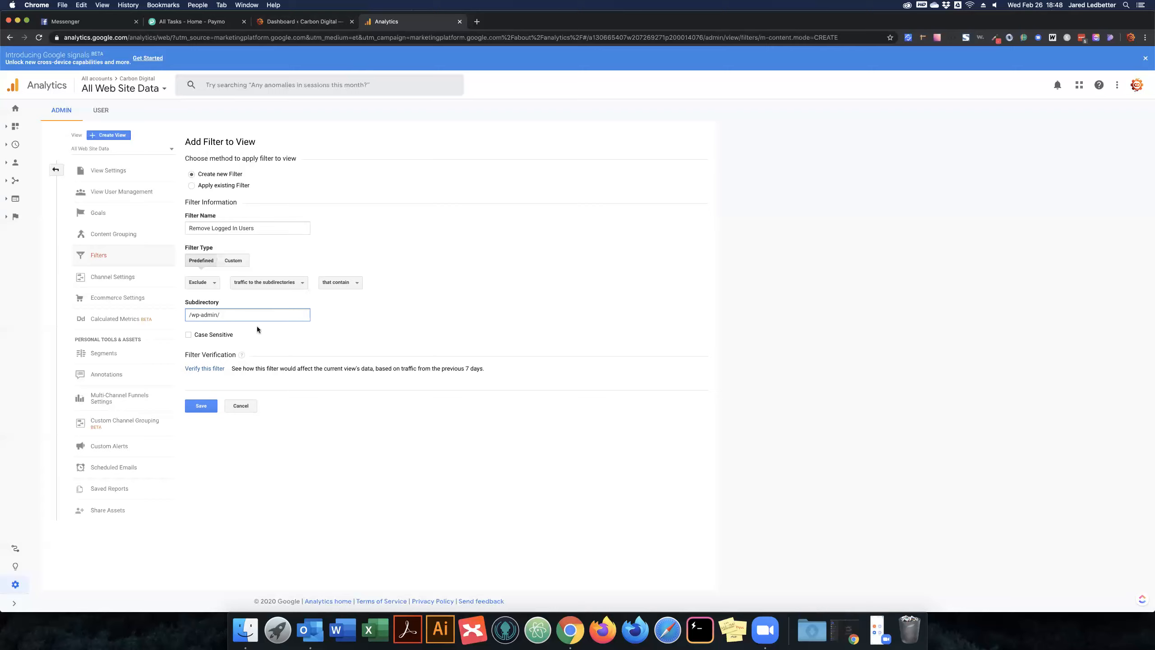
pyautogui.click(201, 406)
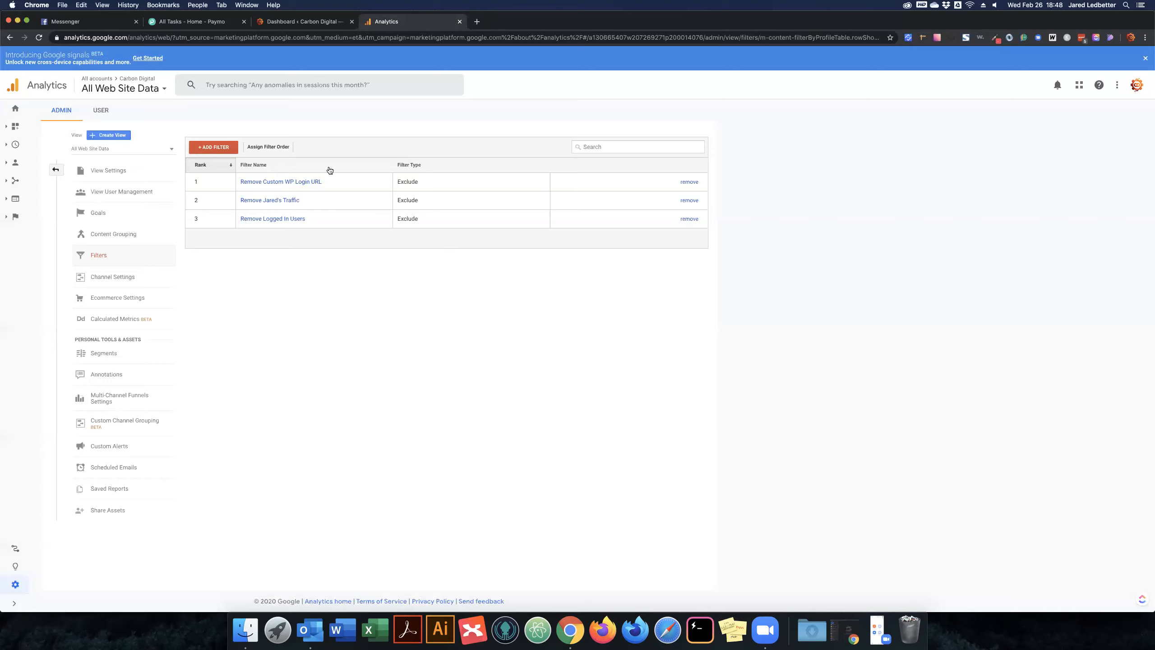
# Add a view filter named "Remove Login Page" as a custom Exclude filter on the Request URI field
pyautogui.click(216, 150)
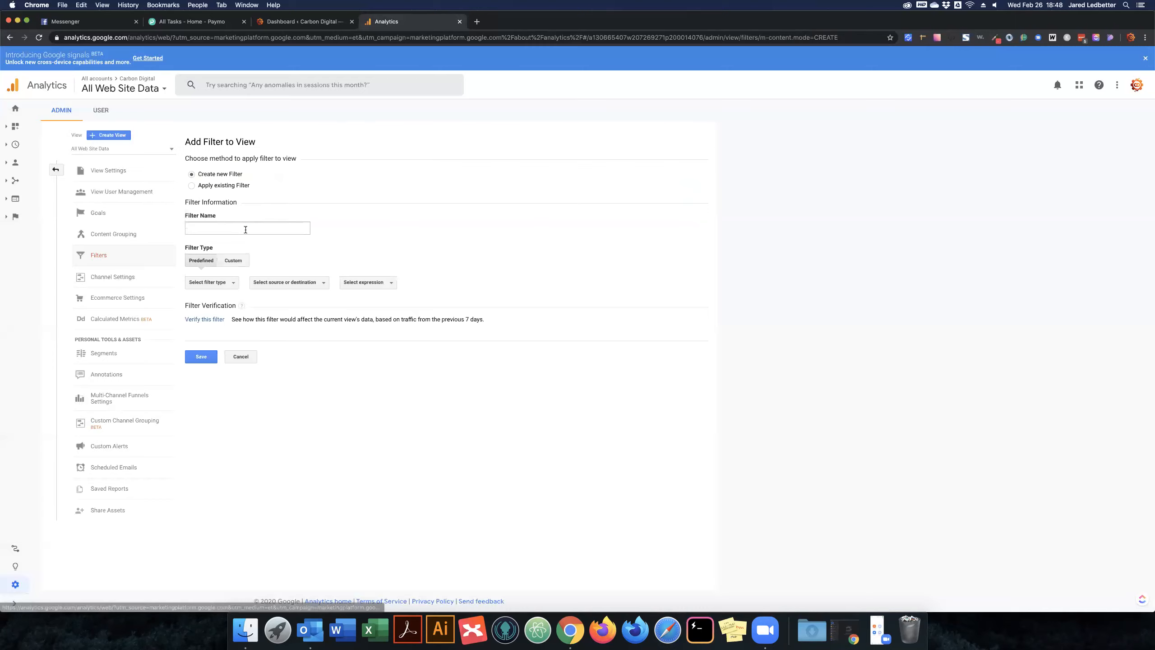
pyautogui.click(246, 229)
pyautogui.write('Remove L')
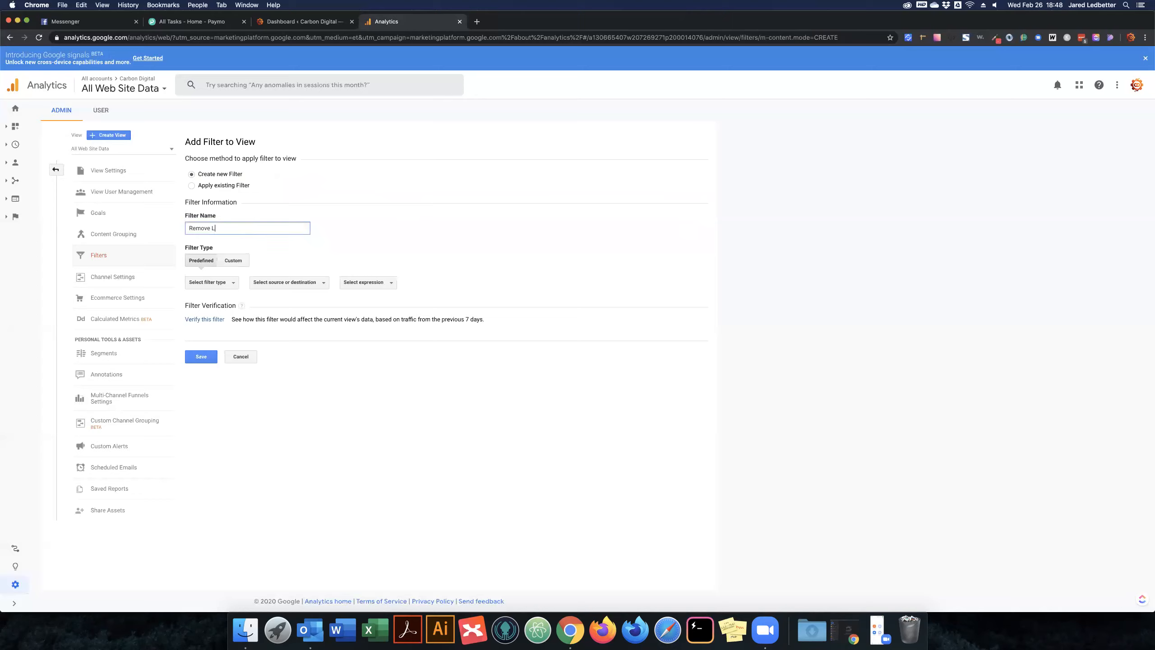
pyautogui.write('ogin Page')
pyautogui.click(239, 268)
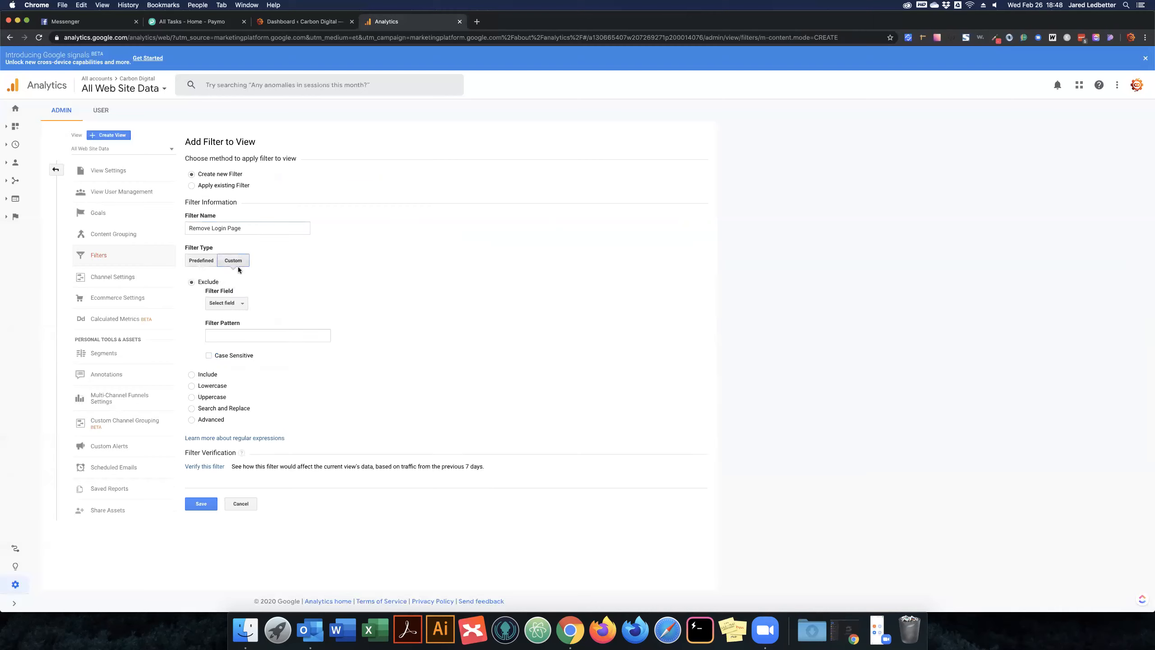
pyautogui.click(225, 303)
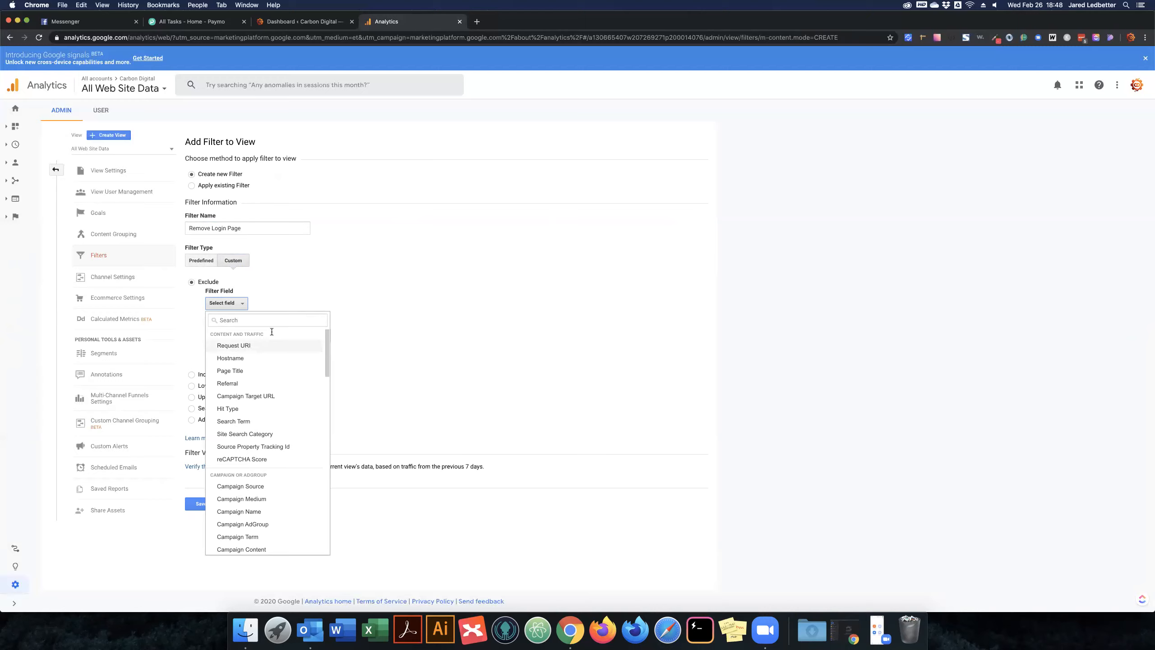
pyautogui.press('Return')
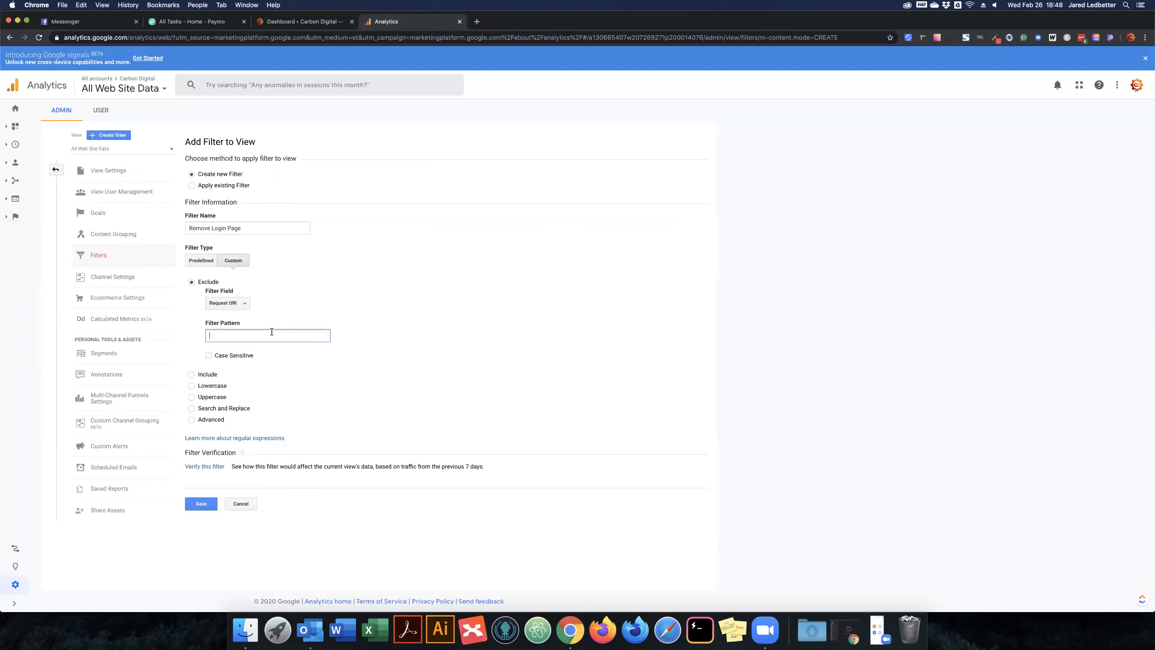
# Set the filter pattern to wp-login.php, save the filter and return to the Analytics home page
pyautogui.write('wp-=')
pyautogui.write('ogin.p')
pyautogui.write('hp')
pyautogui.click(198, 504)
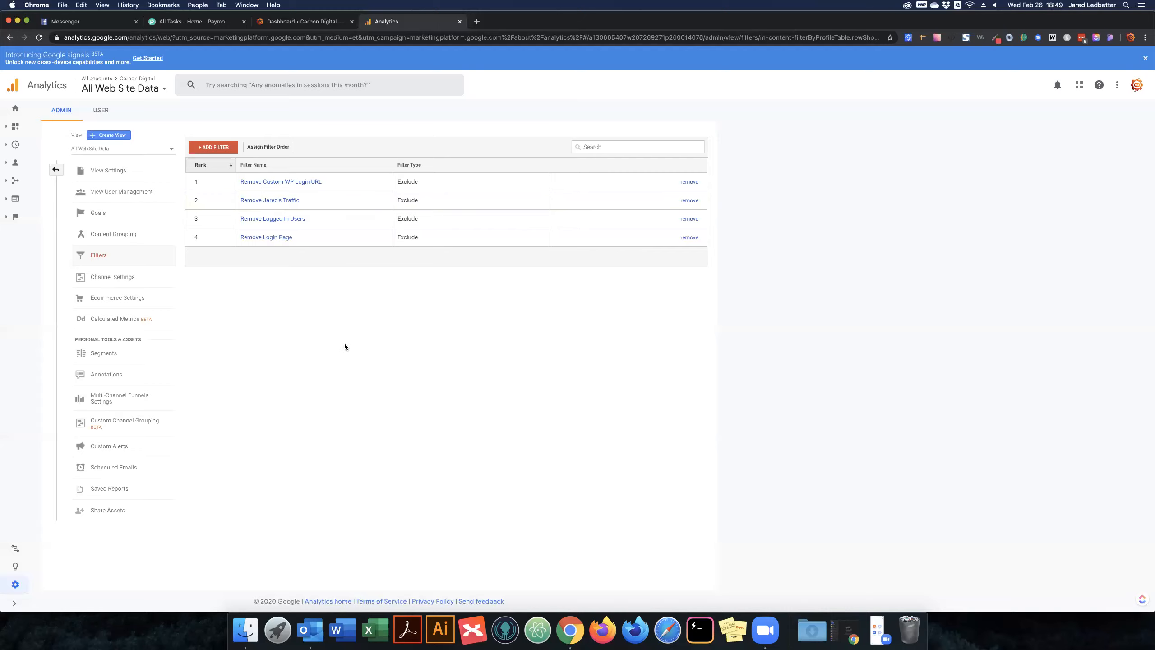
pyautogui.click(14, 108)
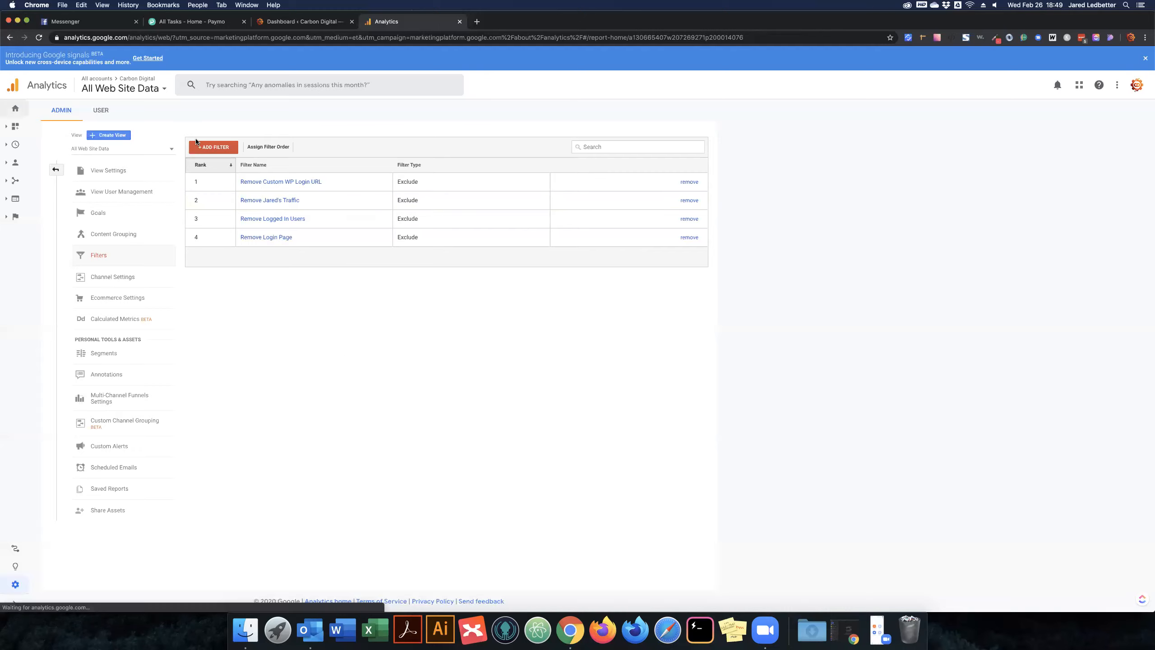